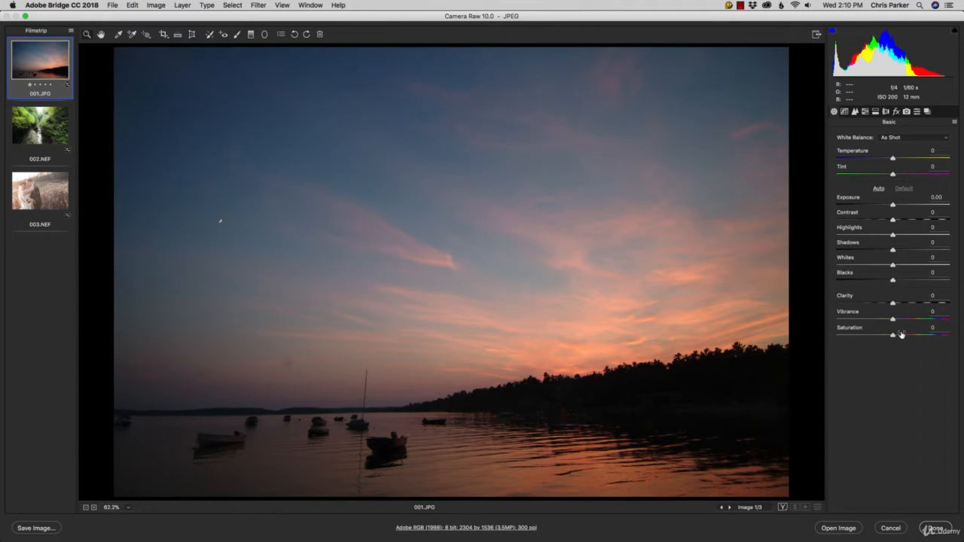
Step: Look through the Tone Curve, Detail, HSL / Grayscale and Presets options, and return to the Basic adjustments
left_click(844, 111)
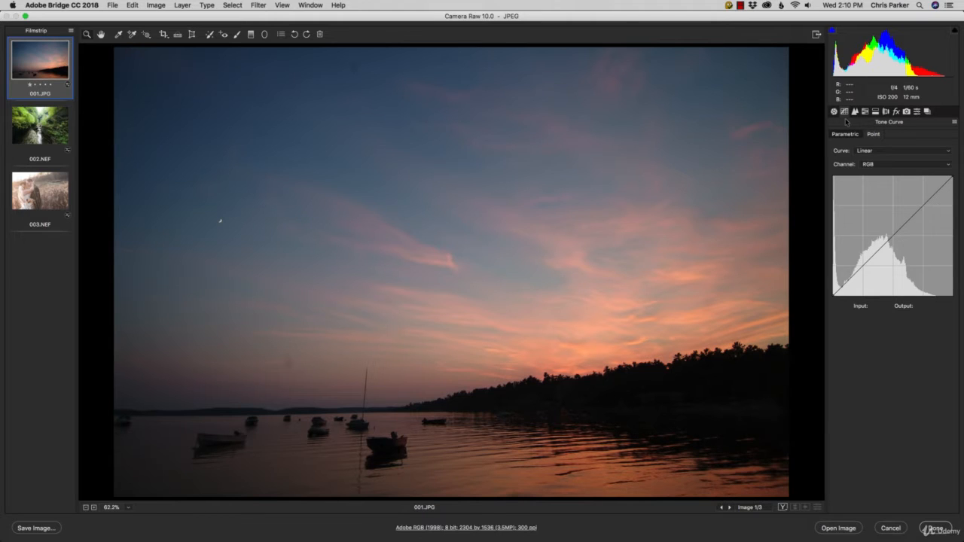
left_click(855, 112)
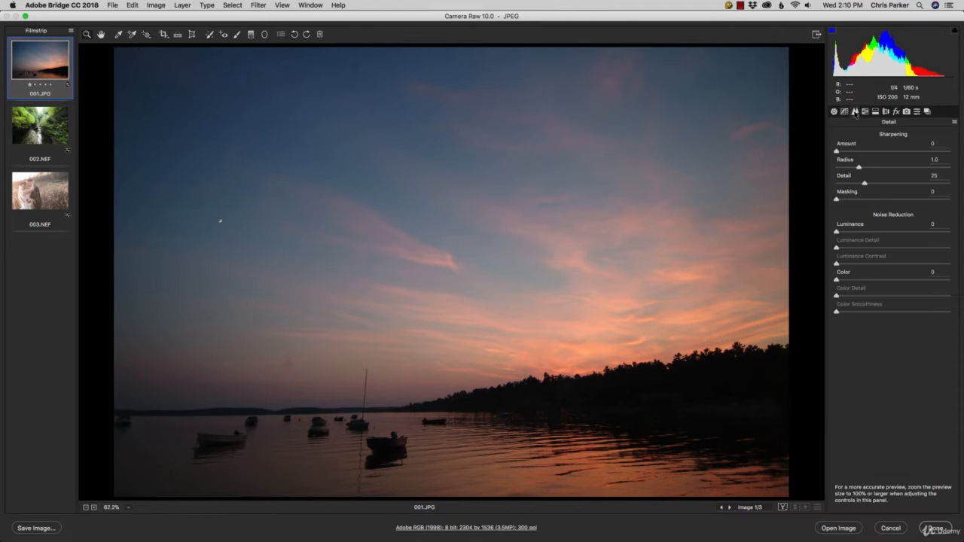
left_click(864, 111)
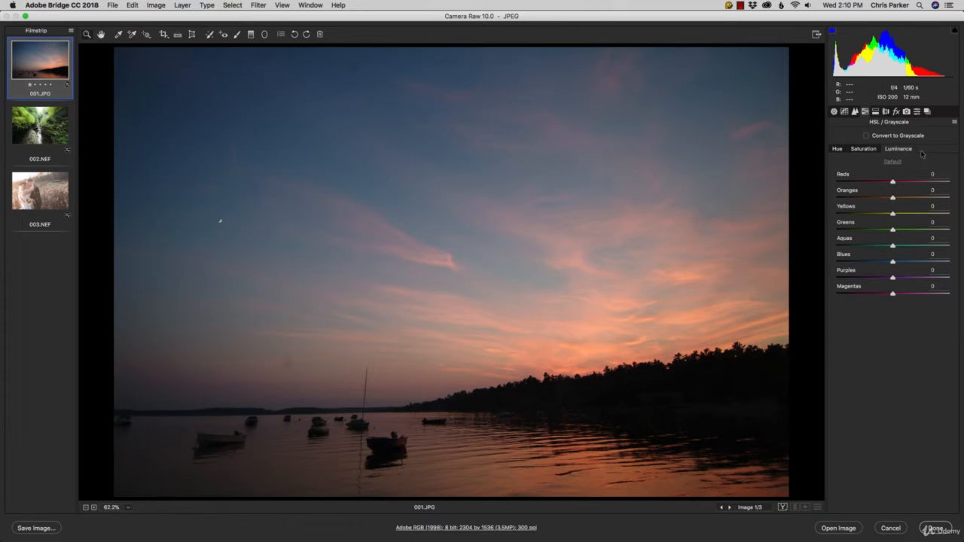
left_click(916, 112)
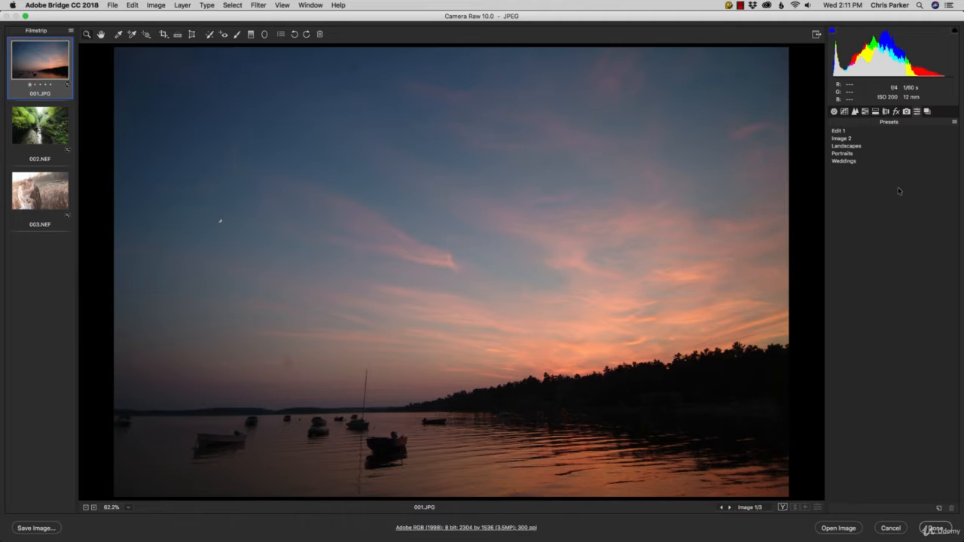
left_click(834, 111)
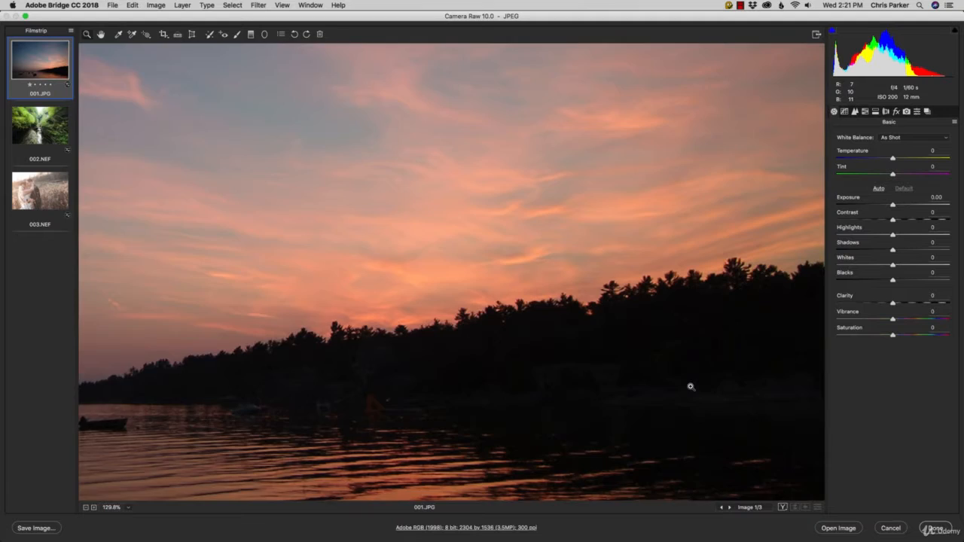
Step: Examine the dark trees and water along the shoreline at 200%, and fit the whole photo back in view
left_click(660, 424)
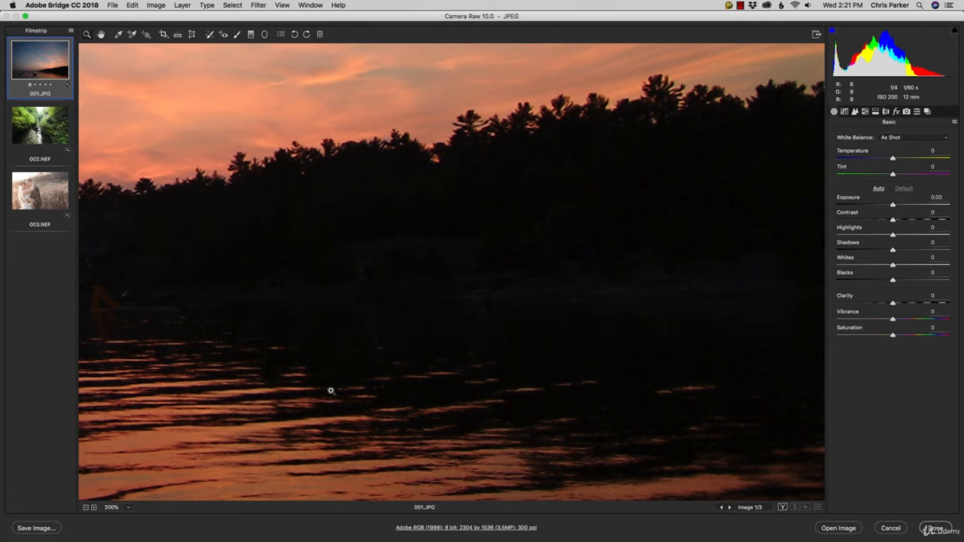
double_click(102, 35)
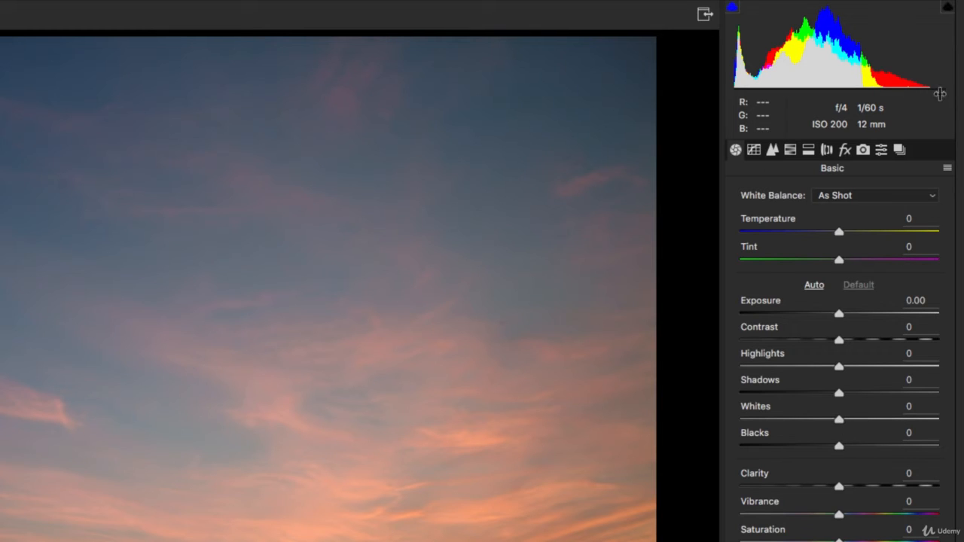
Step: Raise Whites to +32 from the histogram and turn on the shadow and highlight clipping warnings
mouse_move(935, 72)
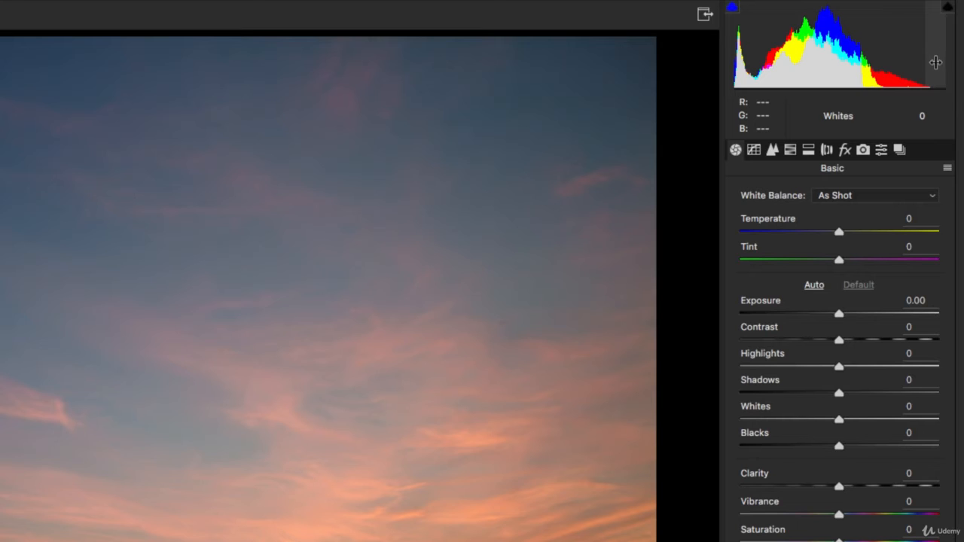
left_click_drag(934, 66, 960, 66)
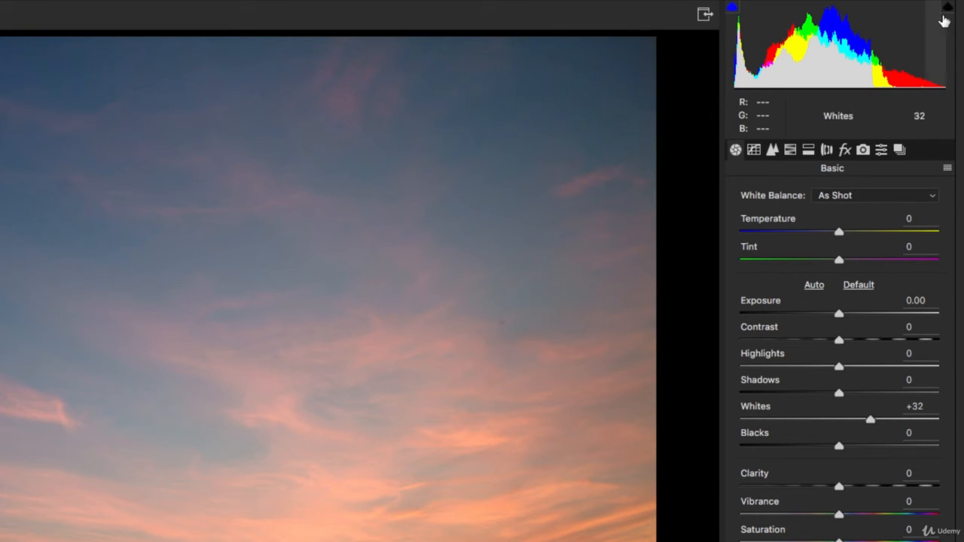
left_click(731, 12)
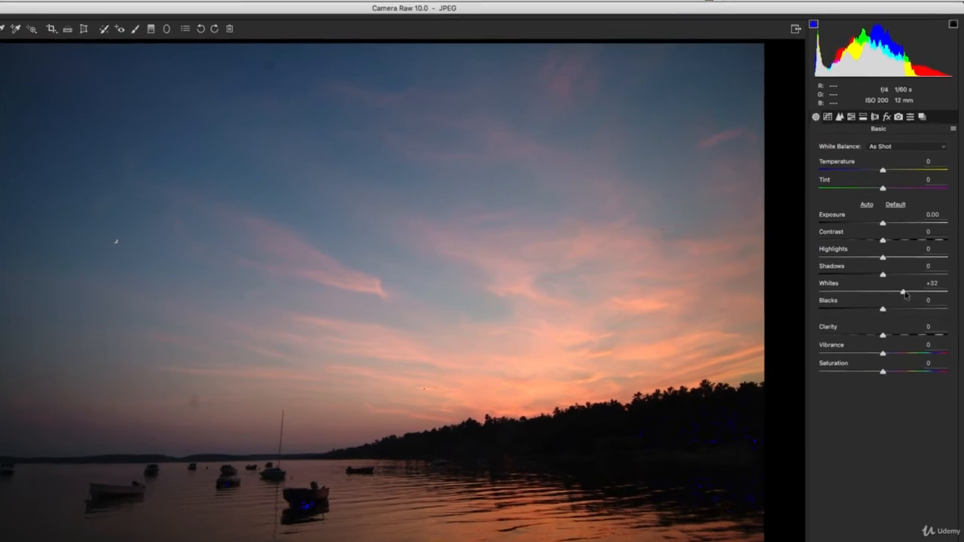
Step: Try Whites at +68 to check for clipped highlights in the sunset sky, and reset it to 0
left_click_drag(911, 266, 918, 267)
left_click_drag(898, 350, 918, 348)
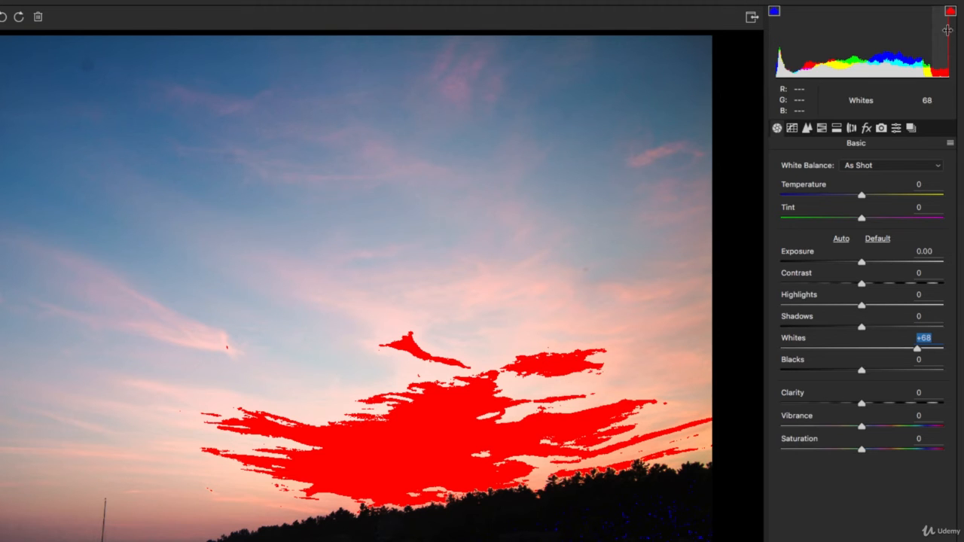
left_click_drag(918, 349, 885, 349)
double_click(885, 348)
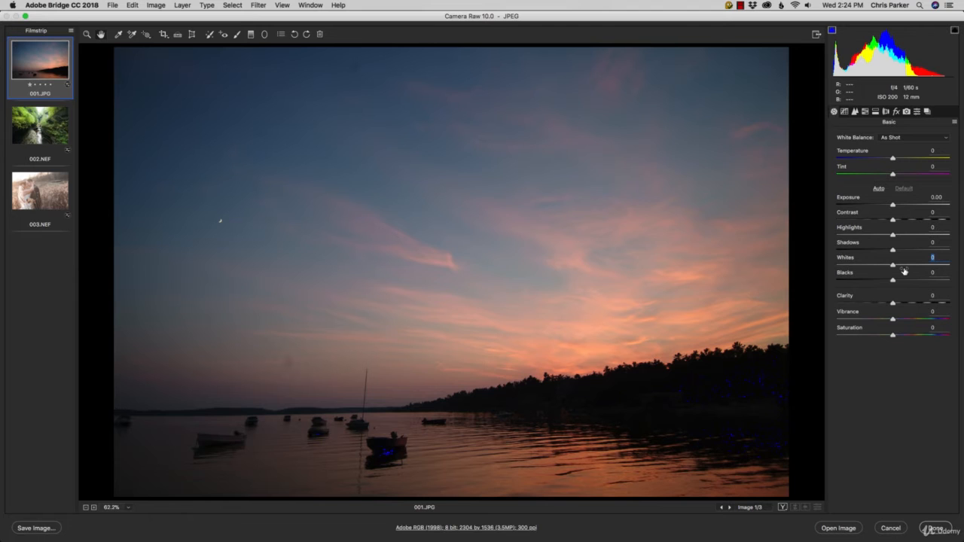
Step: Set Whites to +32, using the clipping mask preview to judge where the highlights start to clip
key("alt")
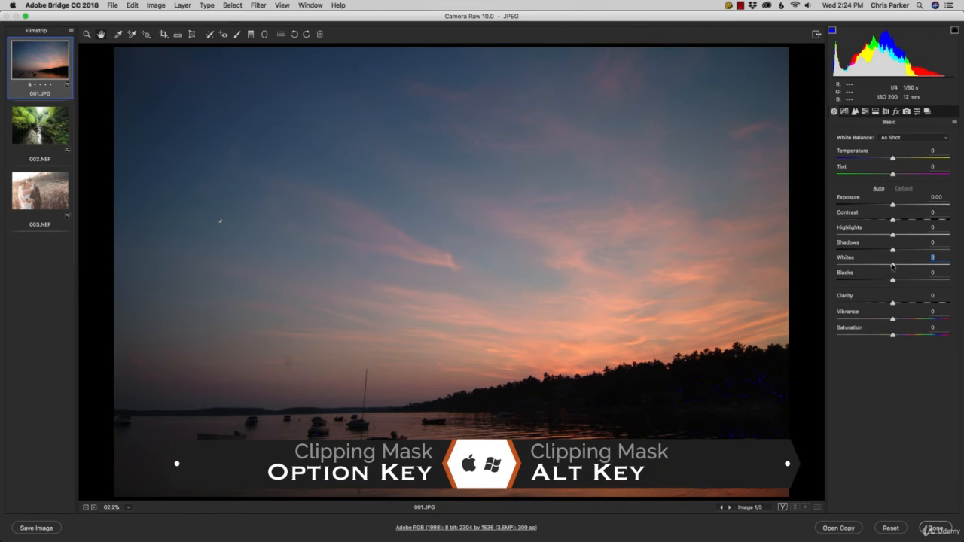
left_click(892, 266, "alt")
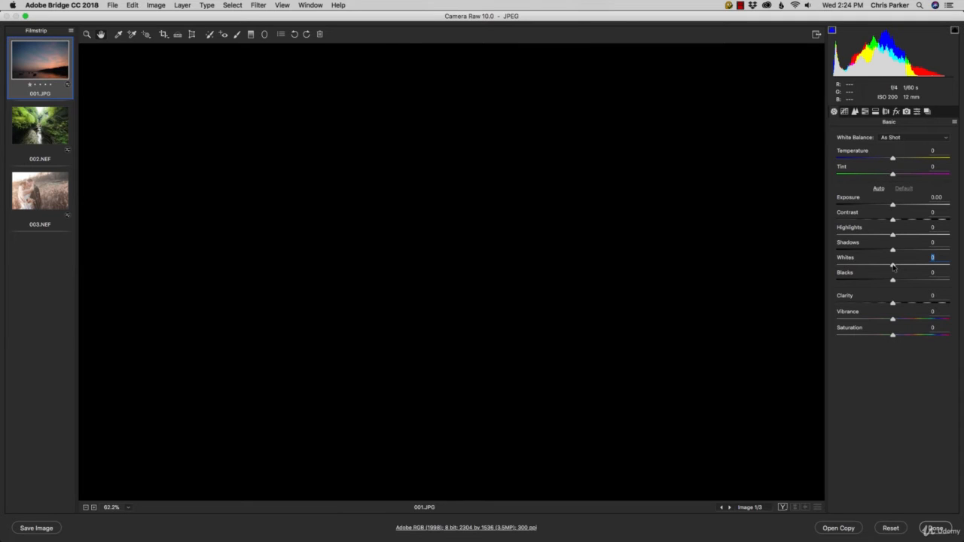
left_click_drag(892, 266, 915, 273)
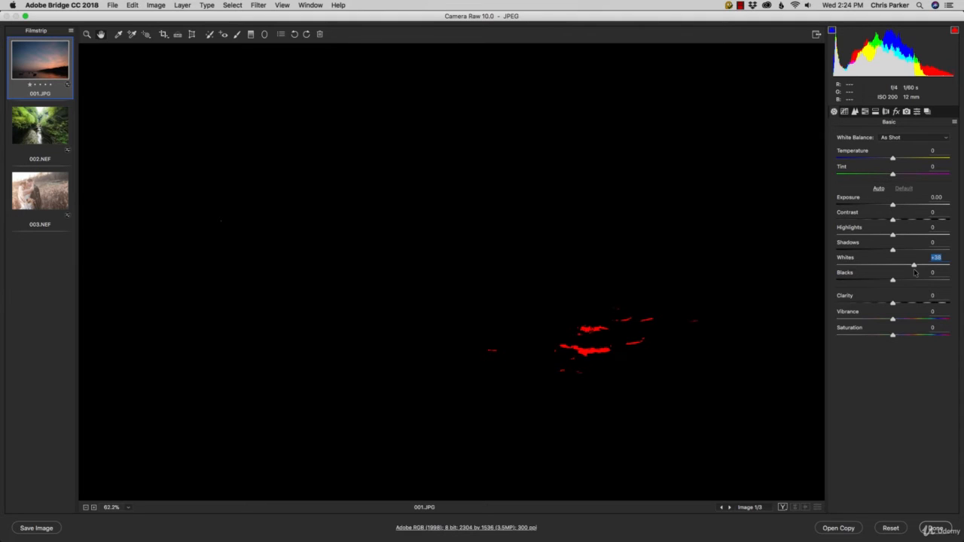
left_click_drag(916, 273, 951, 273)
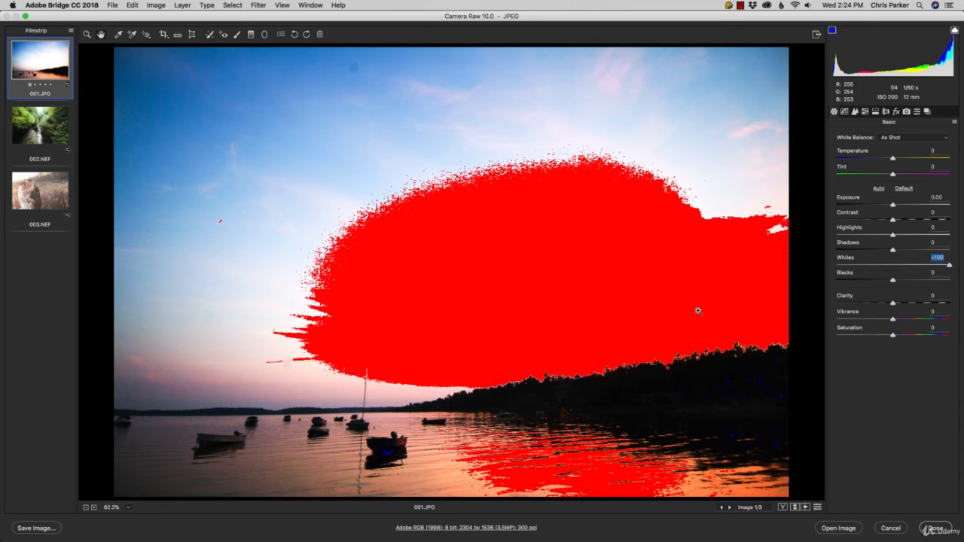
left_click_drag(949, 265, 911, 265)
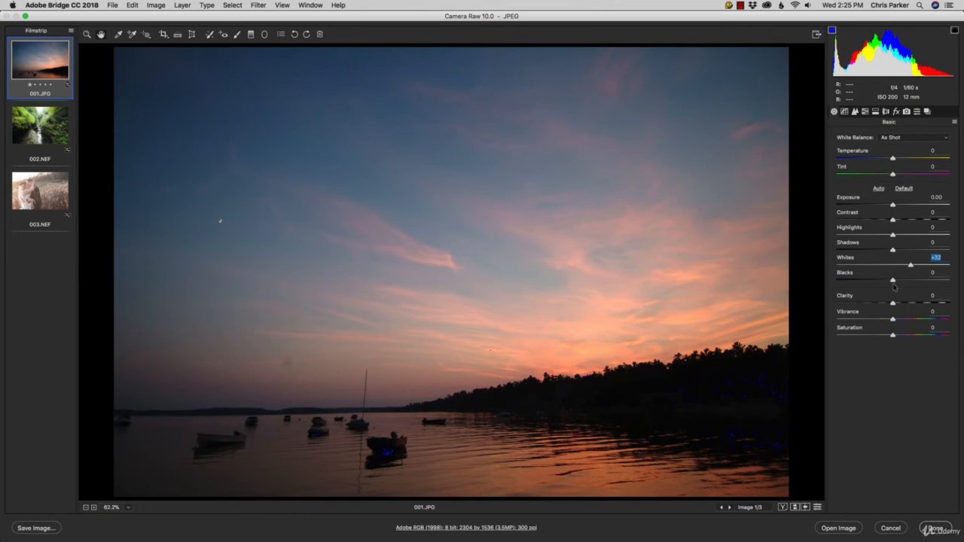
Step: Try Blacks at -12 with the clipping mask preview of the shadows, and return it to 0
left_click(893, 281, "alt")
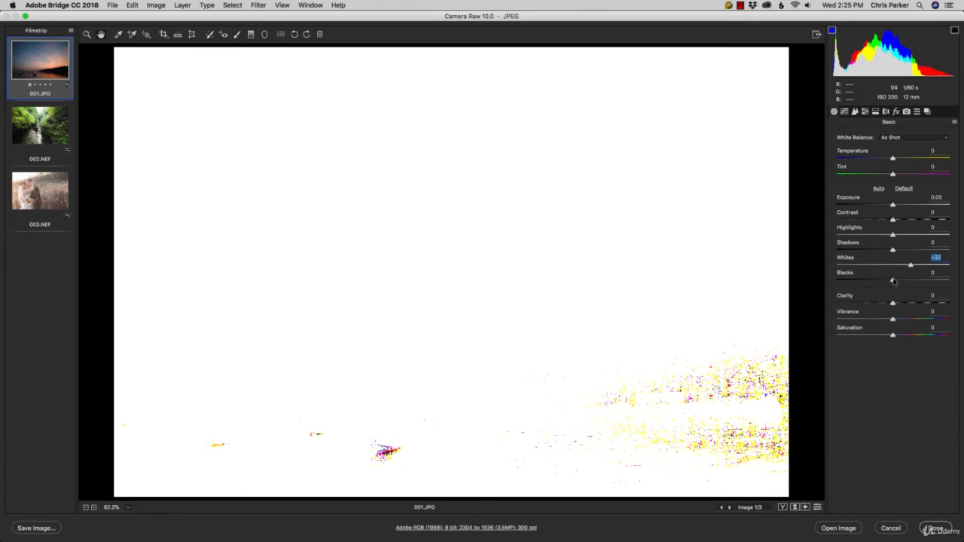
left_click(893, 281)
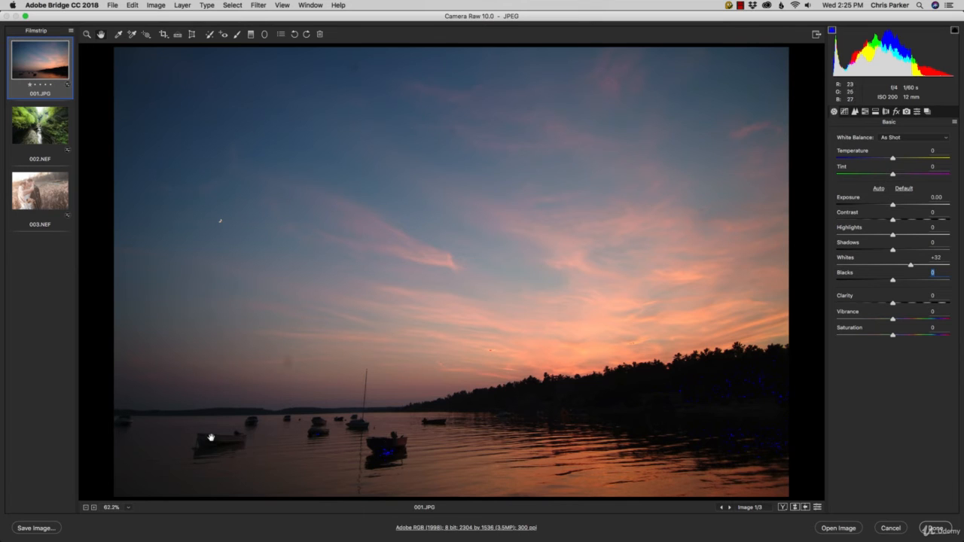
left_click(893, 281, "alt")
left_click_drag(893, 281, 886, 280)
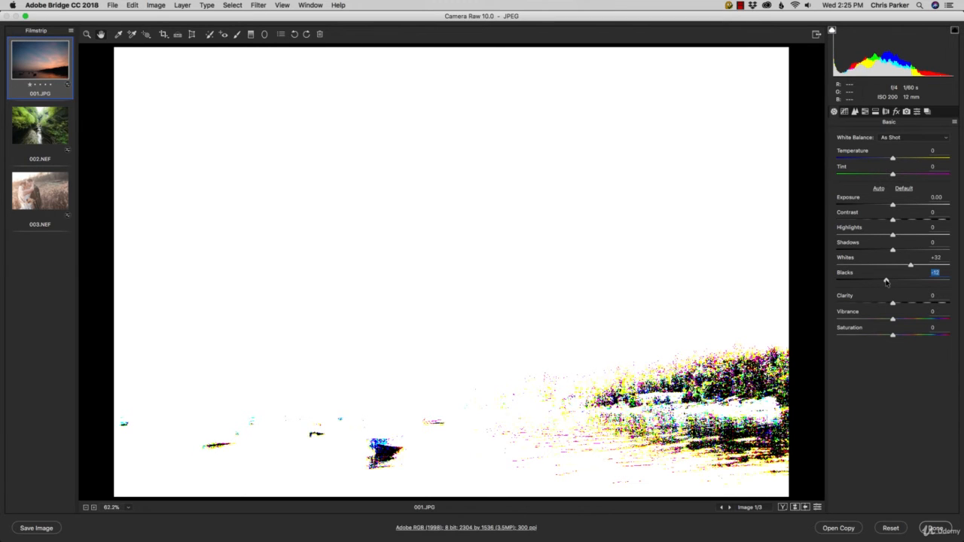
left_click_drag(886, 281, 886, 281)
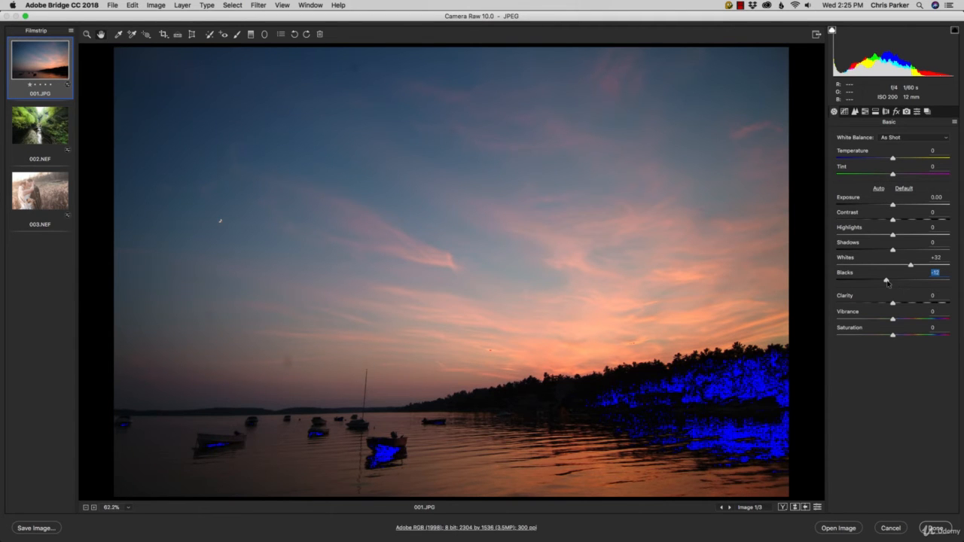
left_click_drag(886, 280, 893, 284)
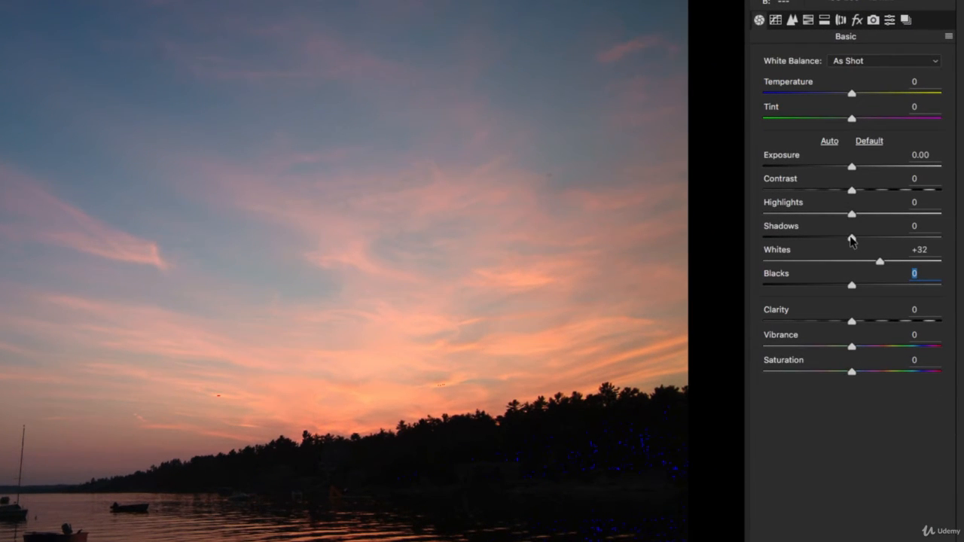
Step: Set Shadows to +61, checking the detail and noise in the dark trees and houses up close
left_click_drag(852, 240, 905, 251)
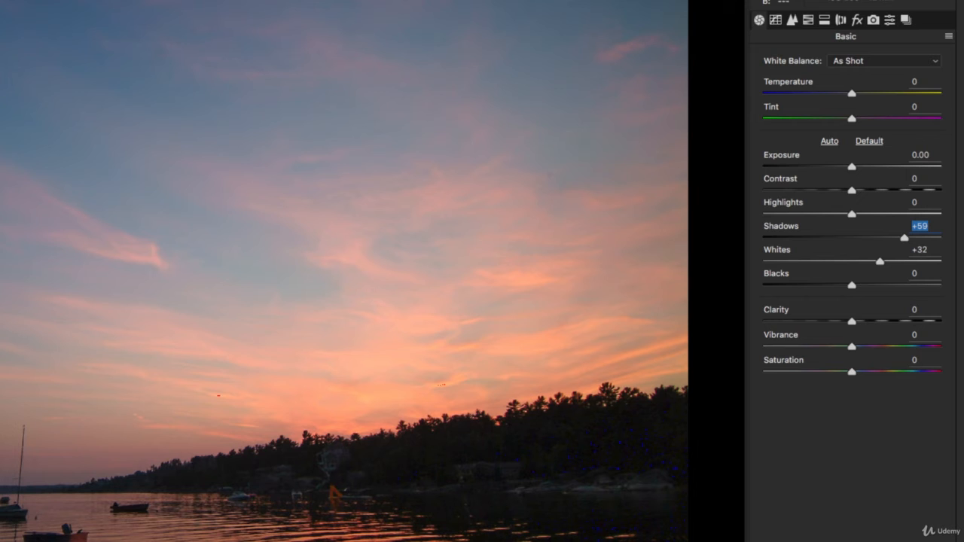
key("z")
left_click_drag(465, 429, 583, 459)
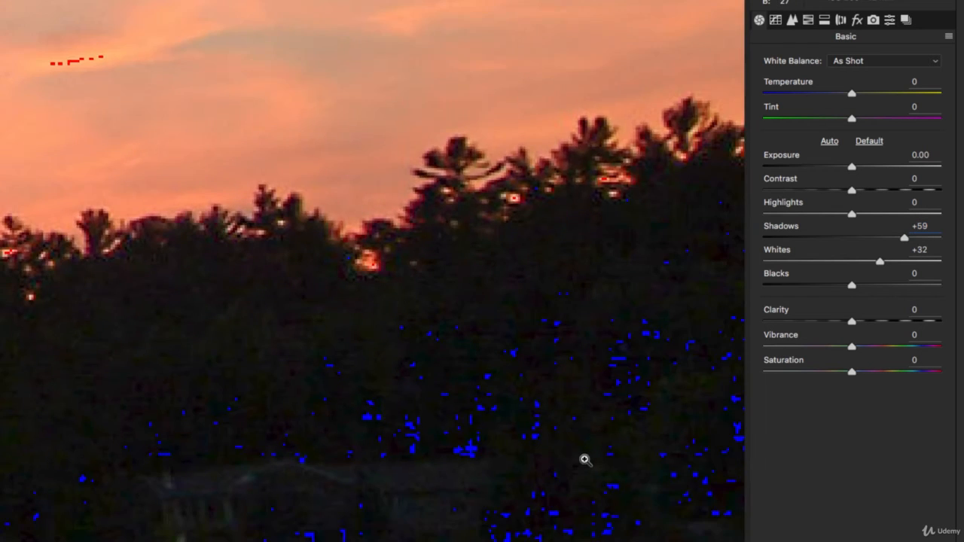
left_click_drag(555, 491, 420, 308)
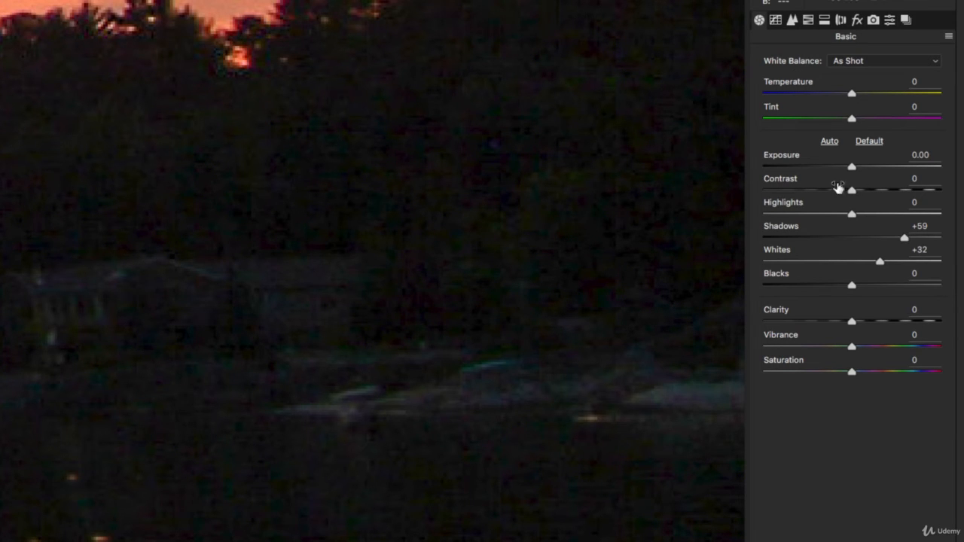
left_click_drag(904, 238, 934, 239)
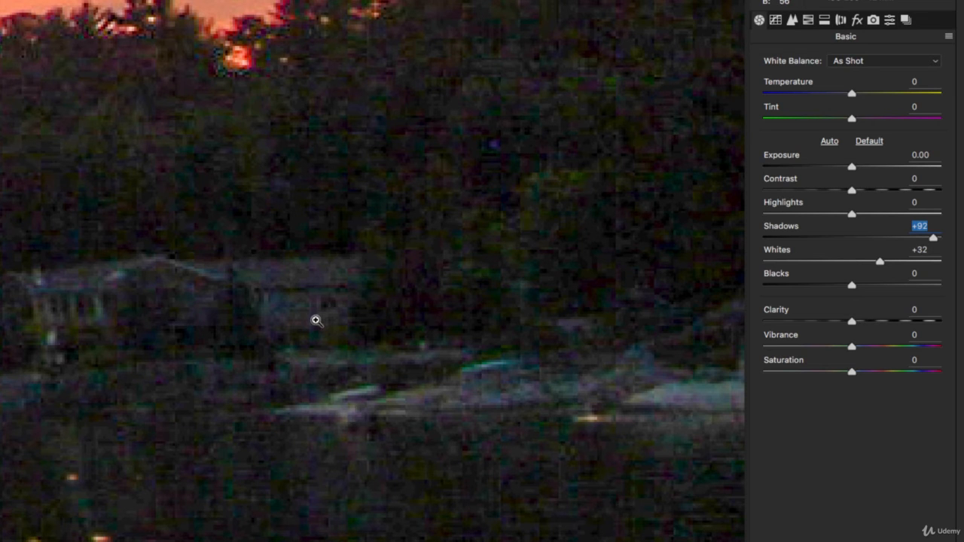
left_click_drag(933, 238, 908, 243)
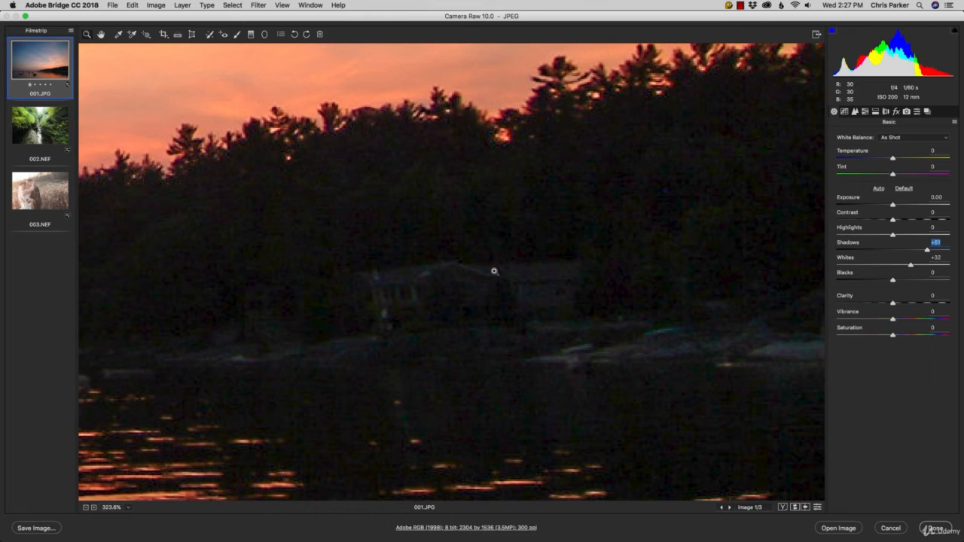
Step: Fine-tune Shadows to +60 after inspecting the shoreline at 200%, and return to the 66.7% view
left_click(494, 271, "alt")
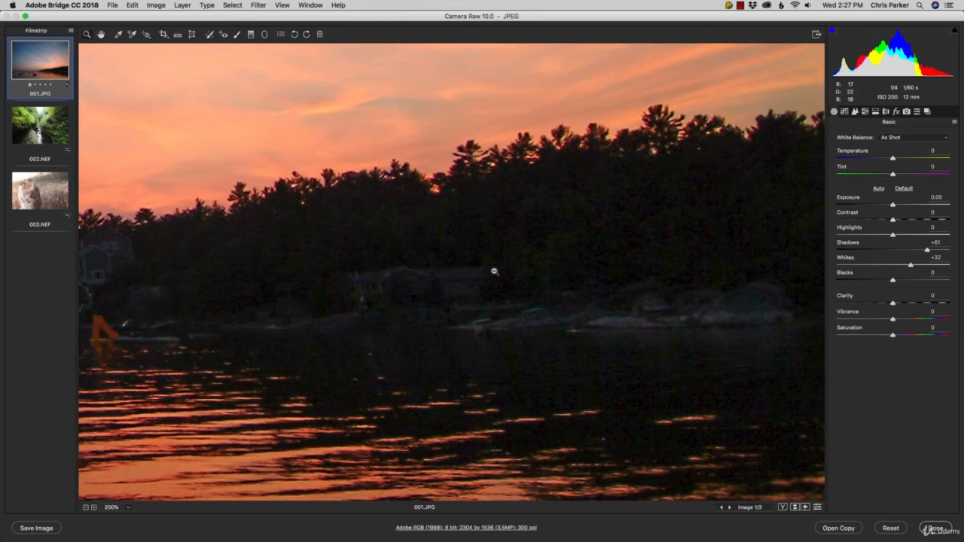
left_click(494, 271, "alt")
left_click(493, 274, "alt")
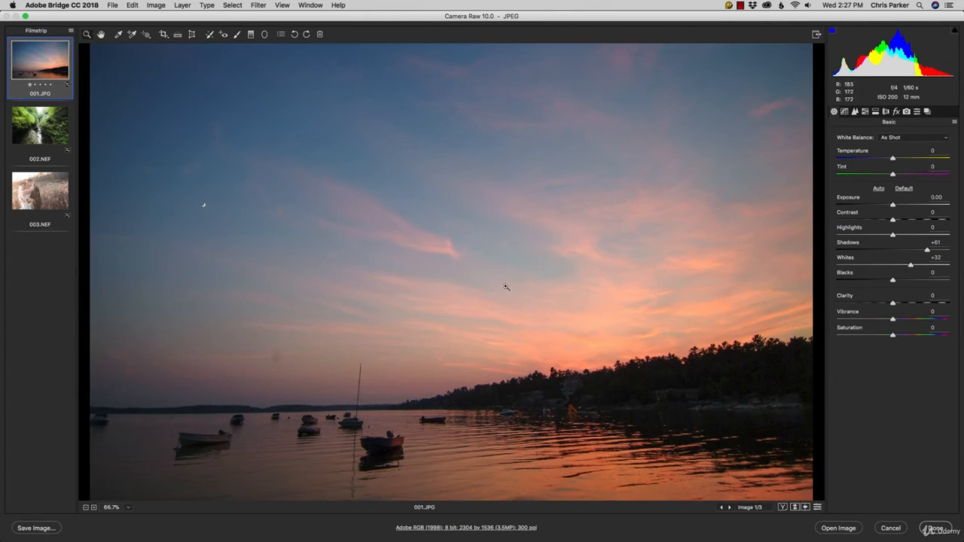
left_click(704, 394)
left_click(704, 395)
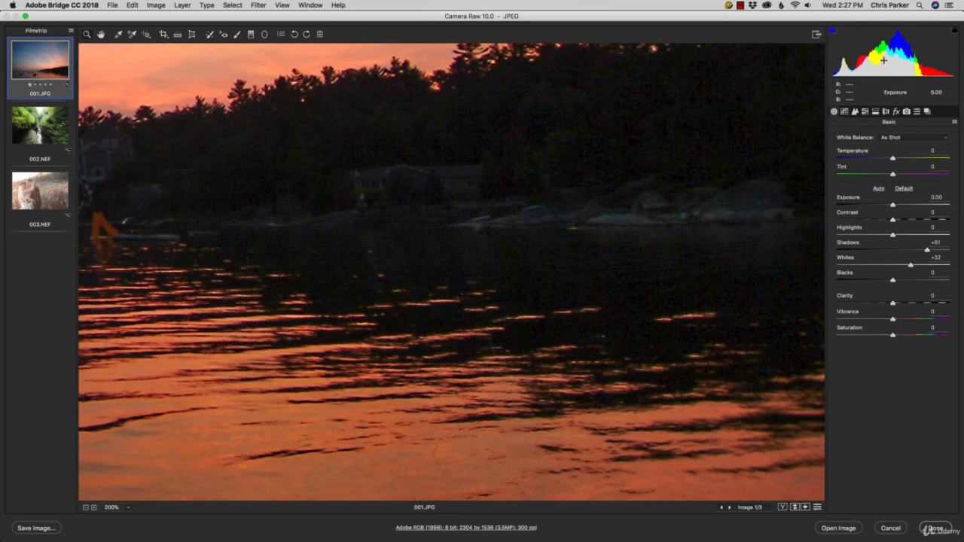
left_click_drag(461, 188, 582, 301)
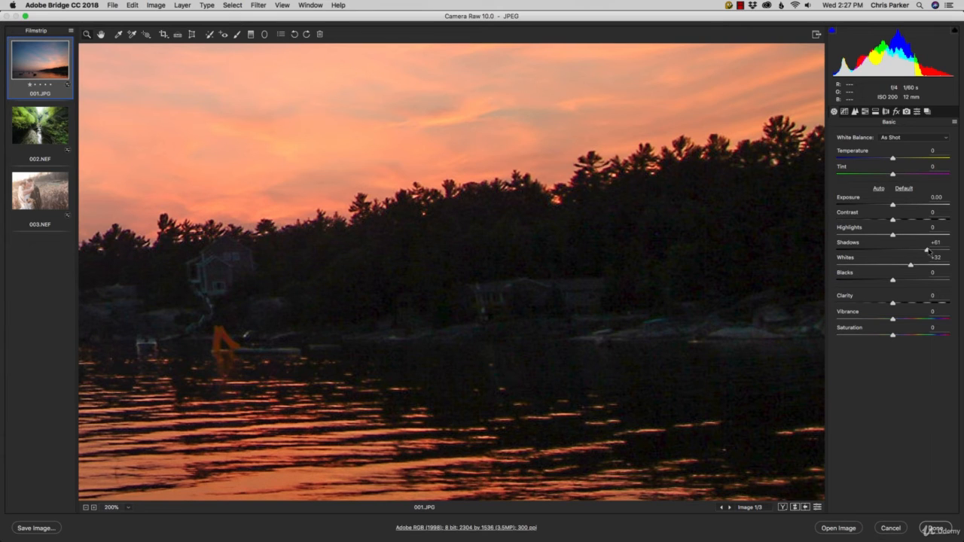
left_click_drag(928, 251, 927, 251)
left_click(483, 331, "alt")
left_click(482, 330, "alt")
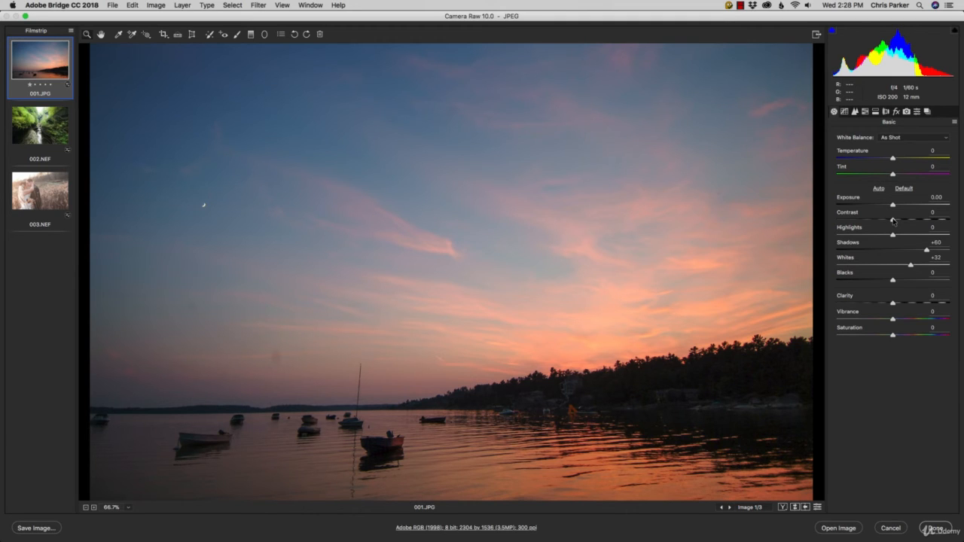
Step: Examine the RGB point tone curve of 001.JPG alongside the Basic Contrast and Clarity adjustments
left_click(844, 112)
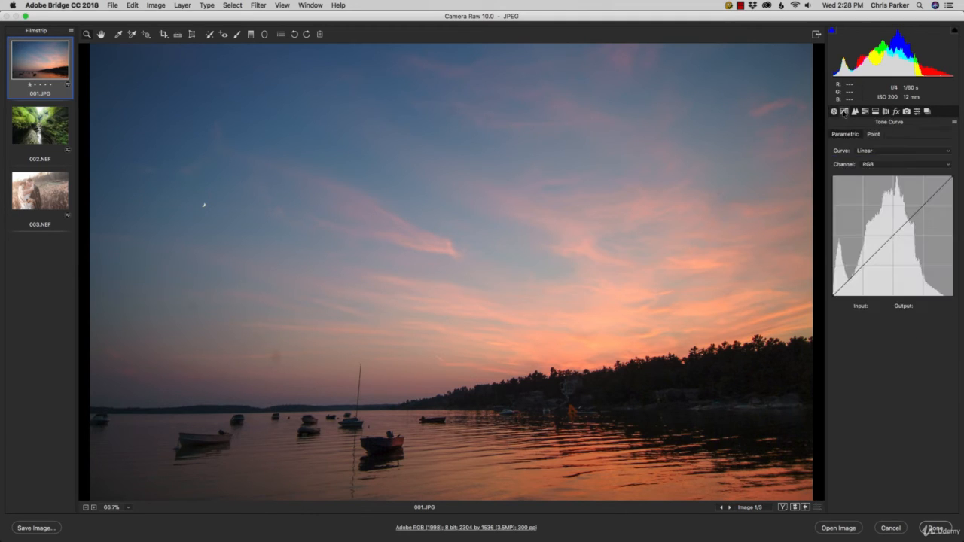
left_click(834, 111)
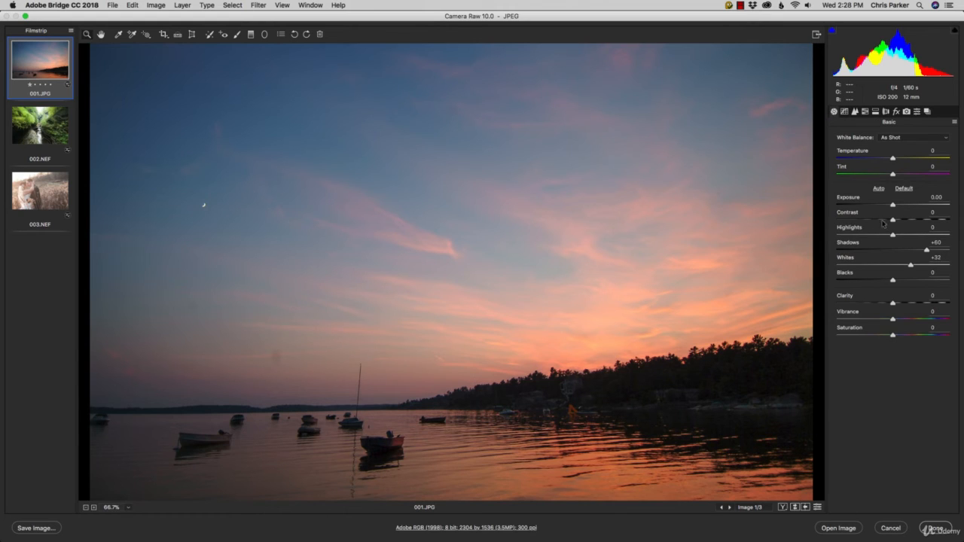
left_click(844, 111)
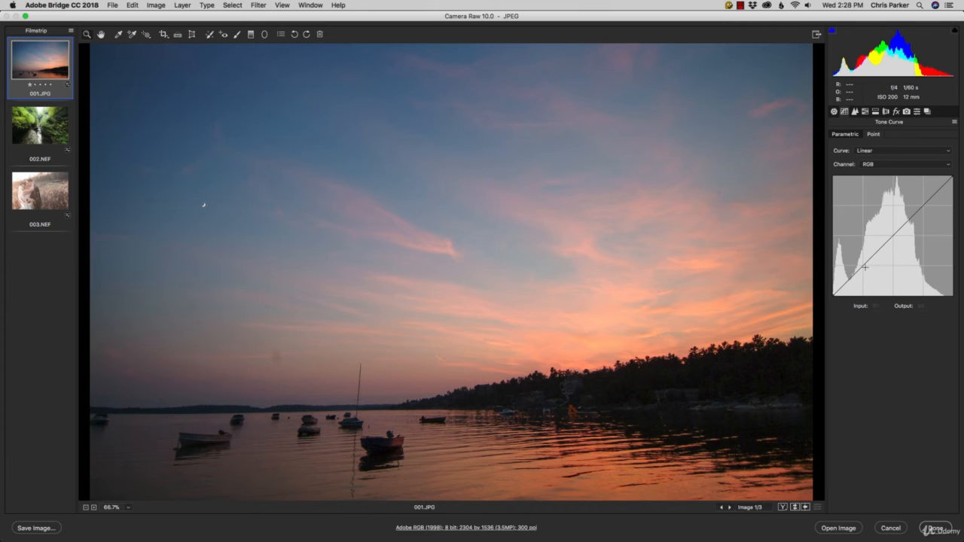
left_click(833, 111)
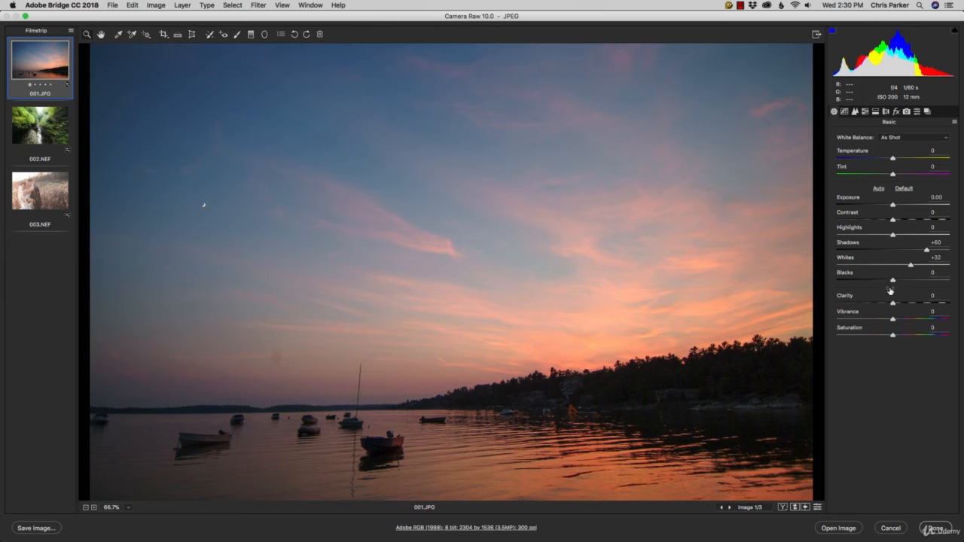
left_click(844, 112)
left_click(835, 112)
left_click(844, 111)
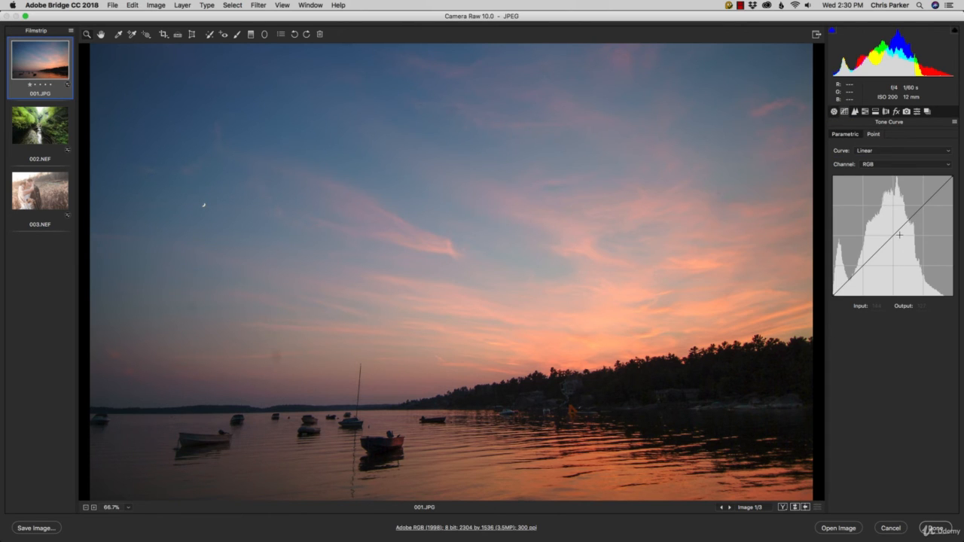
left_click(833, 111)
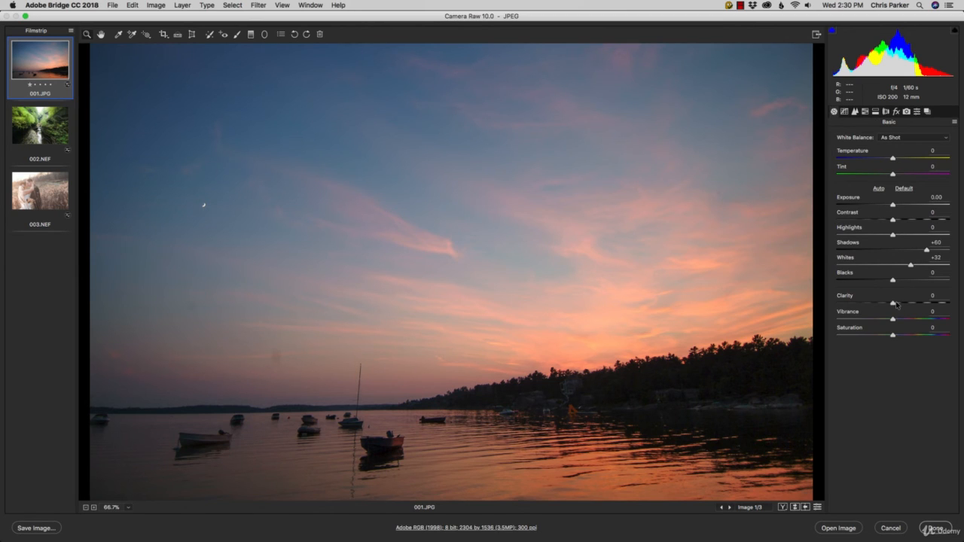
left_click(844, 112)
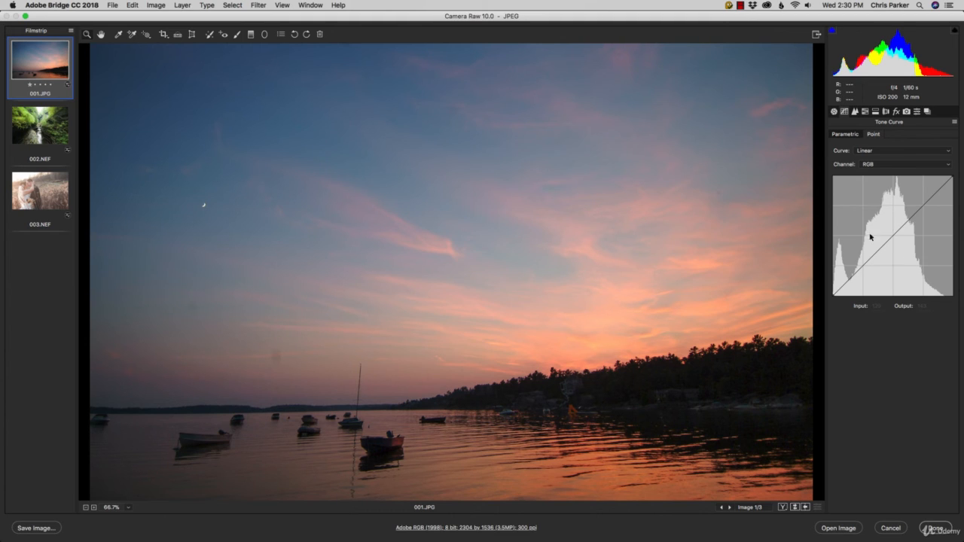
Step: Set Clarity to +10 in the Basic adjustments to add midtone contrast to the sunset photo
left_click(834, 111)
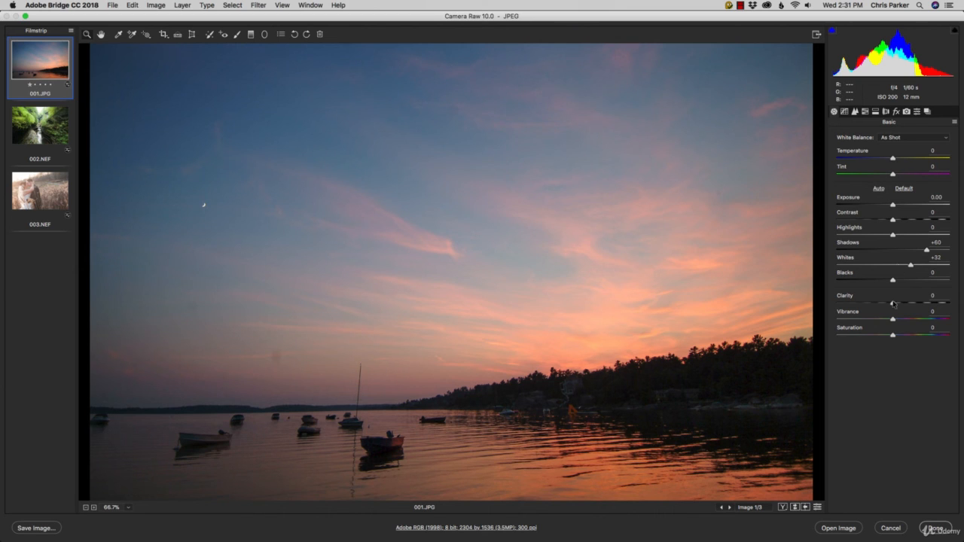
left_click_drag(893, 304, 900, 307)
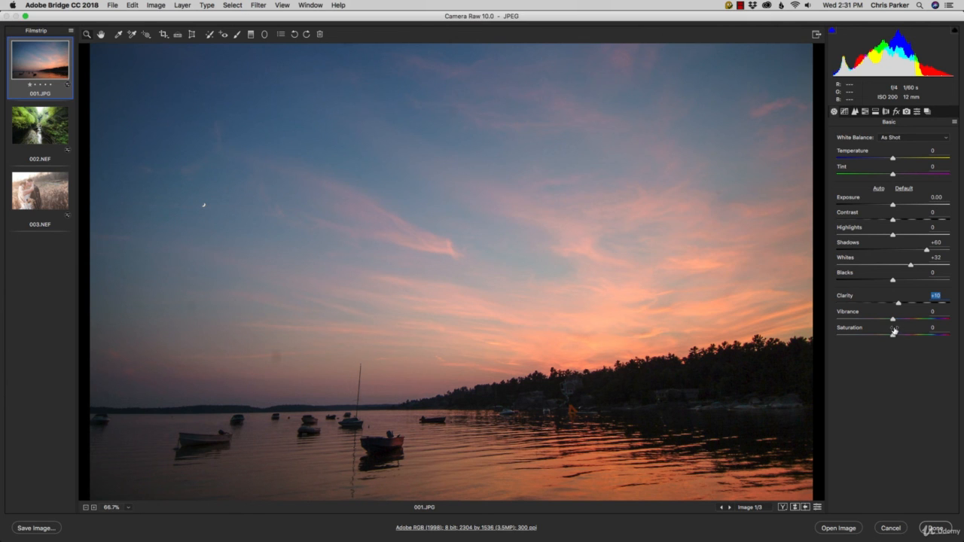
Step: Try Saturation at +63, then Vibrance at +72 and +83, resetting each to 0 after judging its effect on the colors
left_click_drag(892, 336, 928, 338)
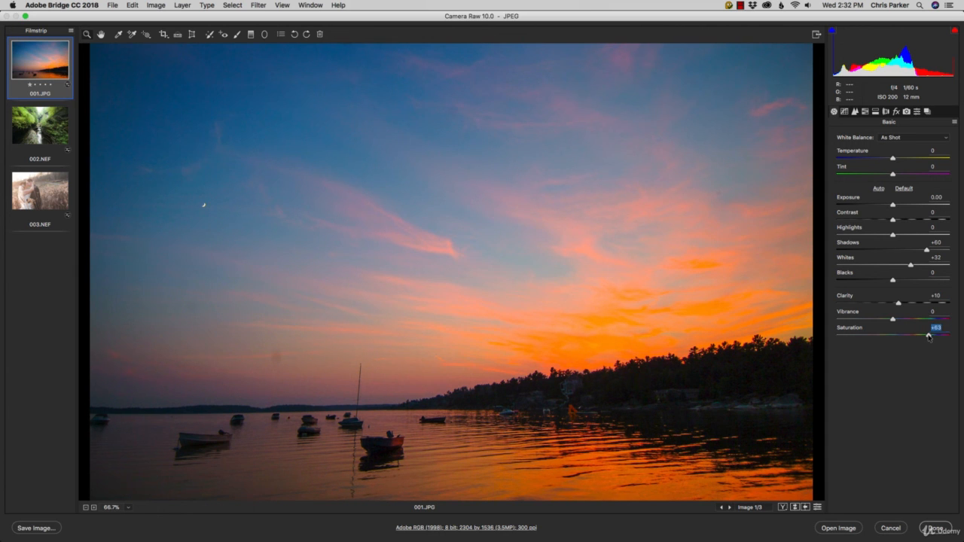
double_click(928, 336)
left_click_drag(892, 319, 933, 320)
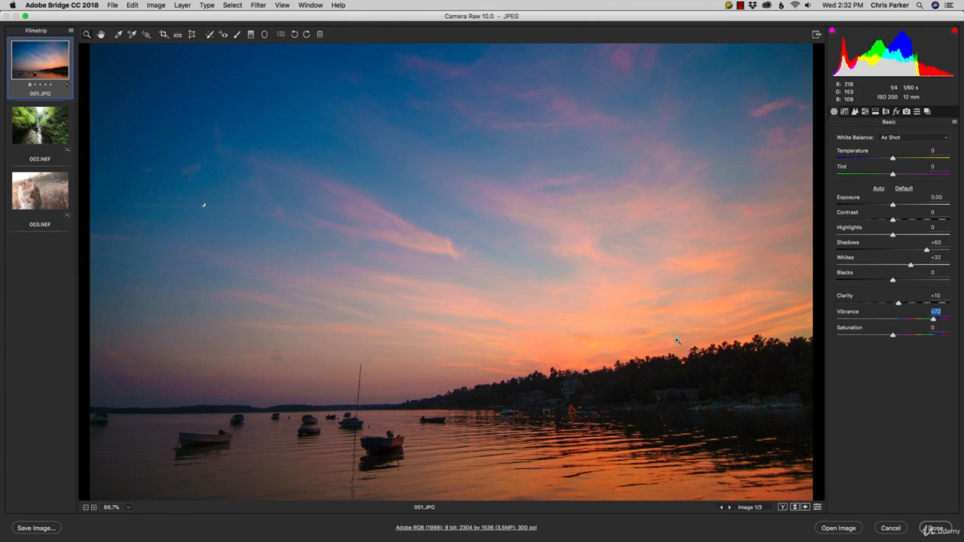
double_click(933, 319)
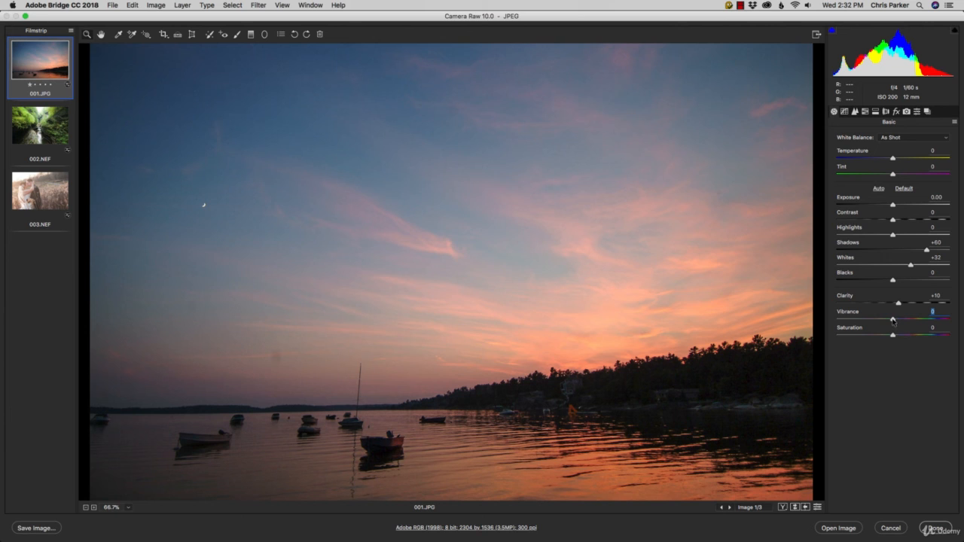
left_click_drag(893, 320, 940, 322)
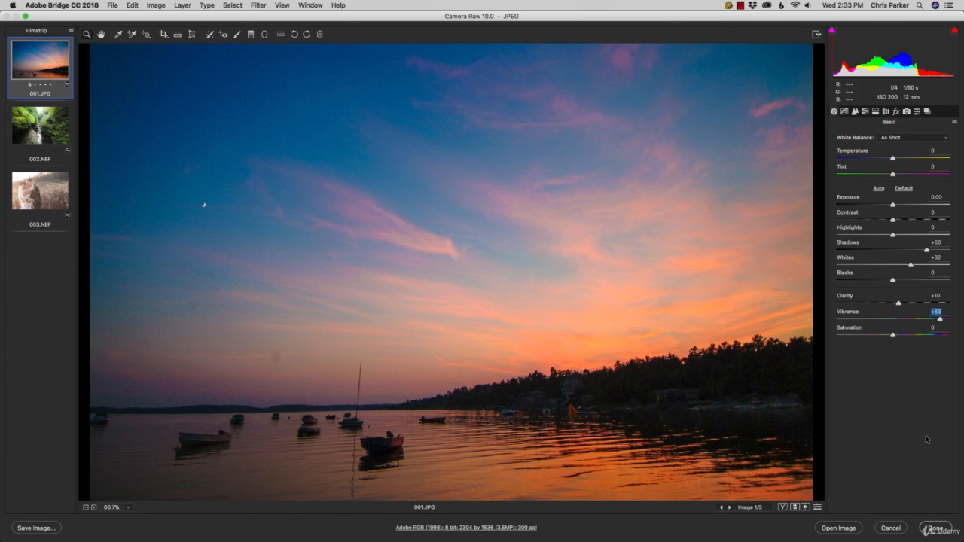
type("0")
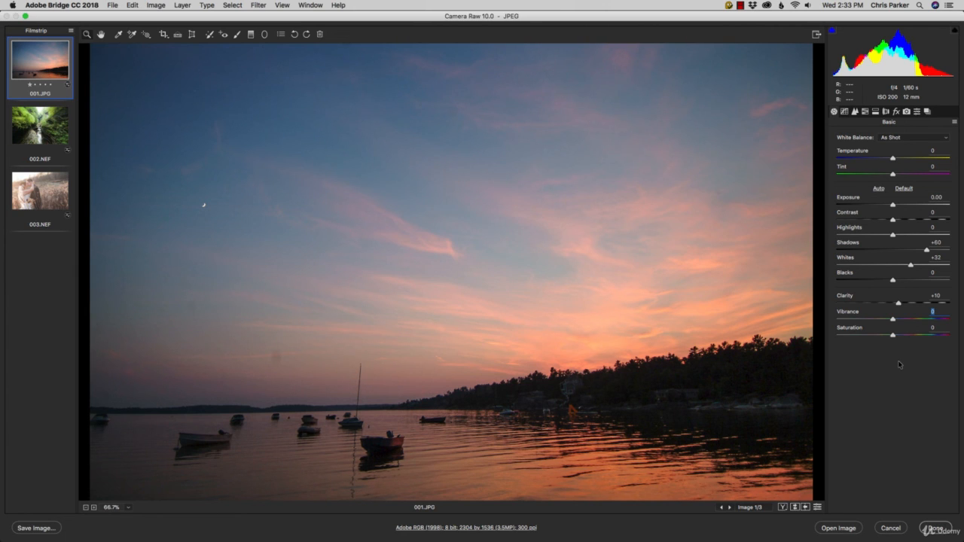
Step: Compare the whole photo side by side before and after the edits, and return to the single-image view
left_click(782, 506)
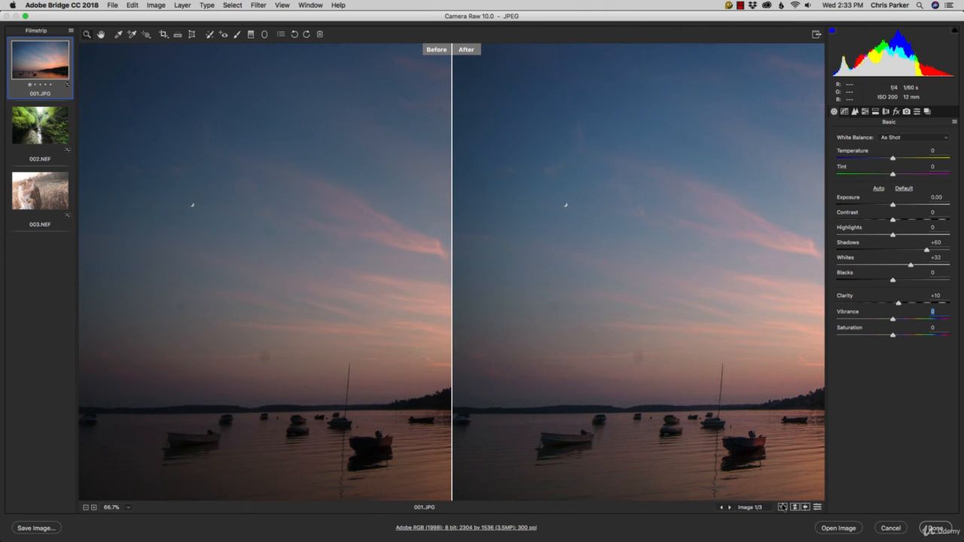
left_click(675, 360, "alt")
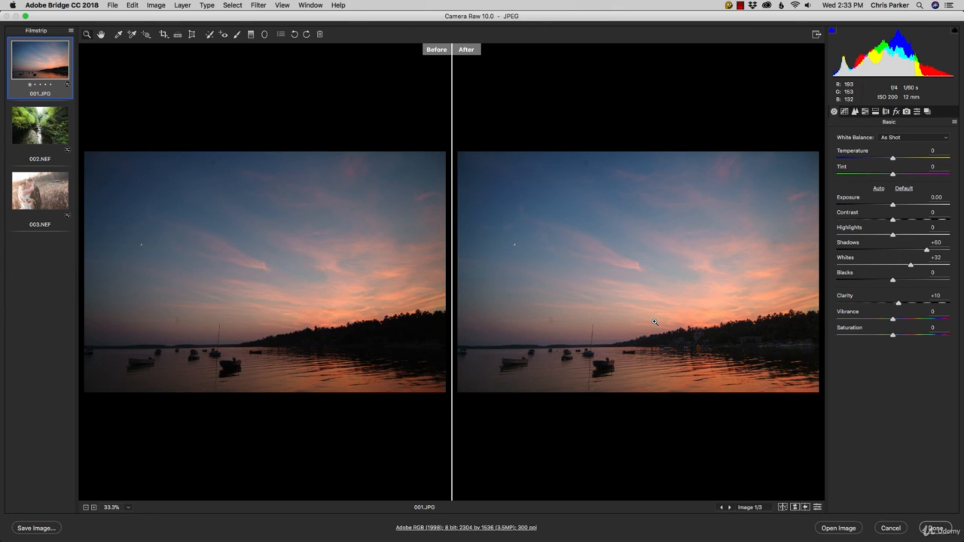
key("q")
Step: Open the Tone Curve adjustments for 001.JPG
left_click(844, 112)
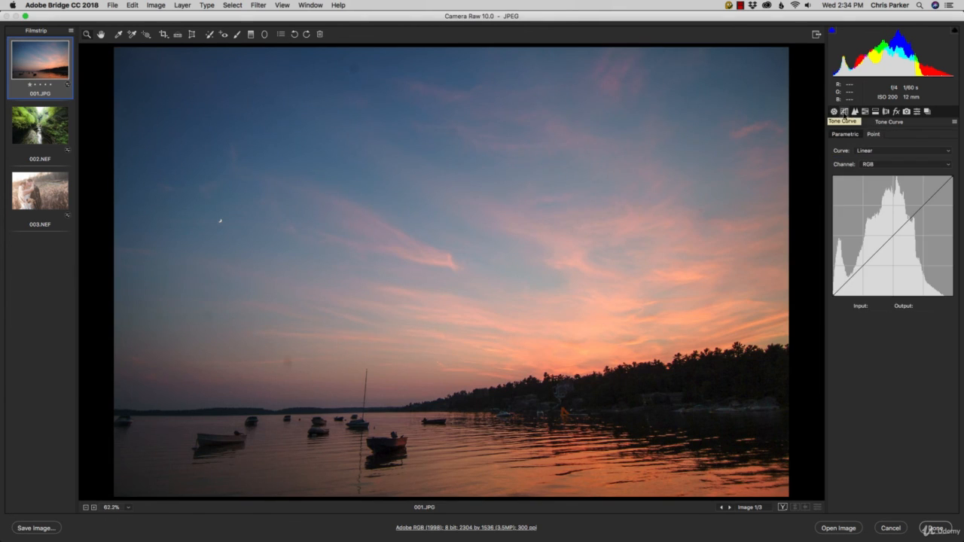